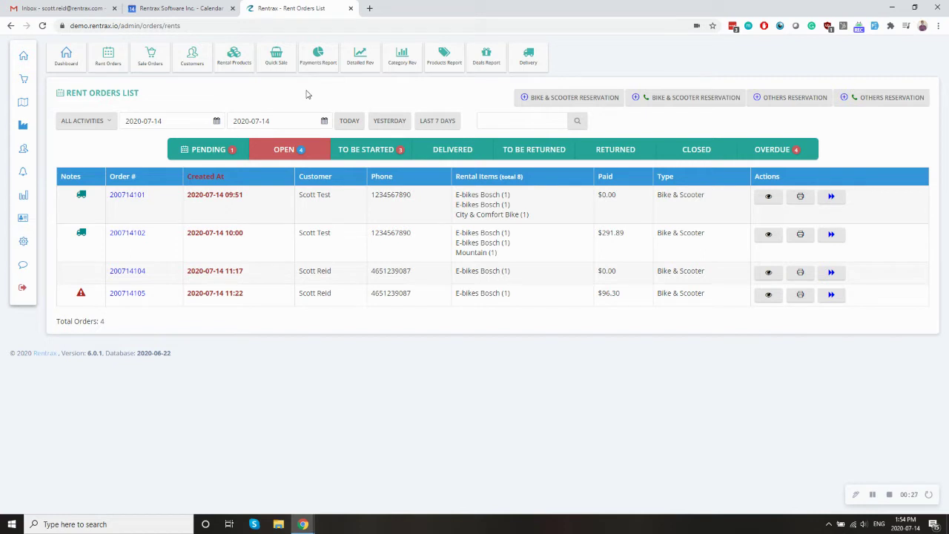
Filter the Rent Orders List to PENDING, showing the single 17:00–18:00 phone order.
click(200, 158)
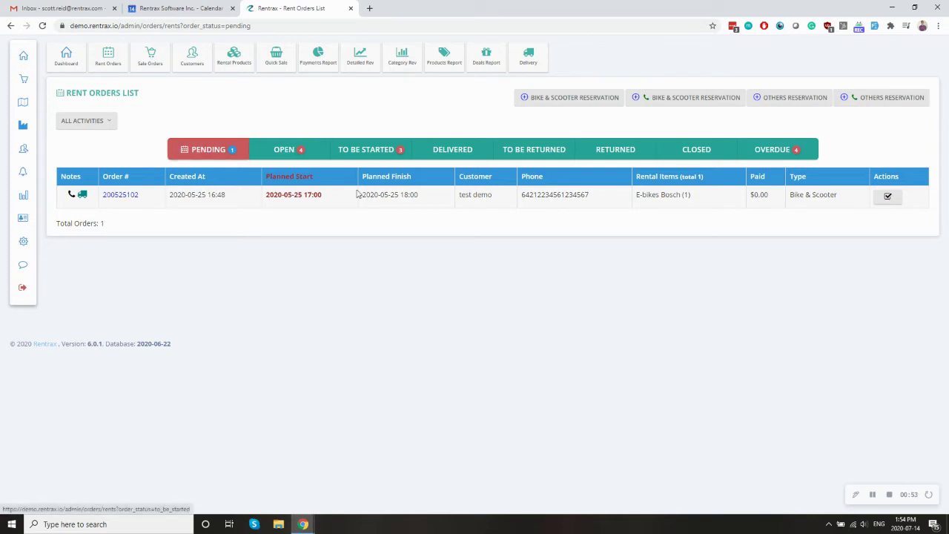
Review the pending phone order's details and confirm it, then show the open orders.
click(133, 196)
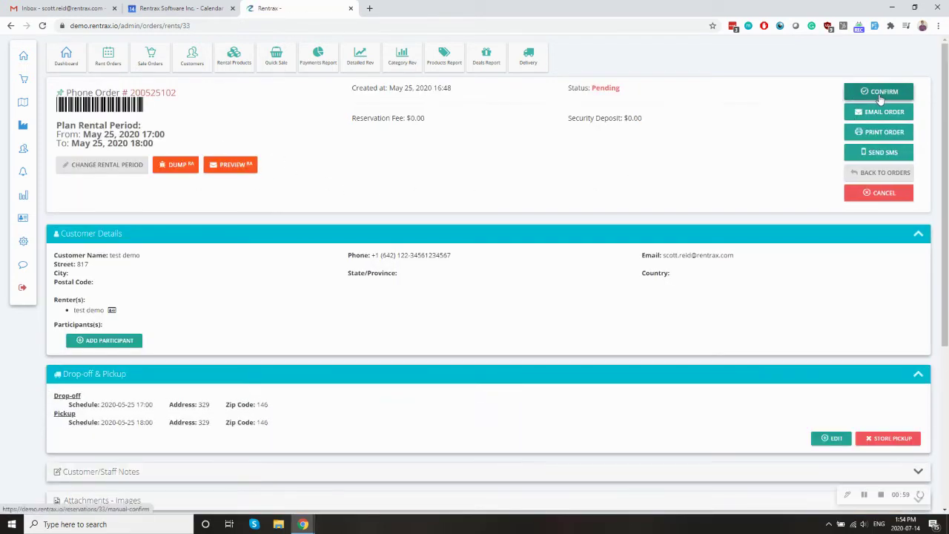
scroll(223, 207, down, 3)
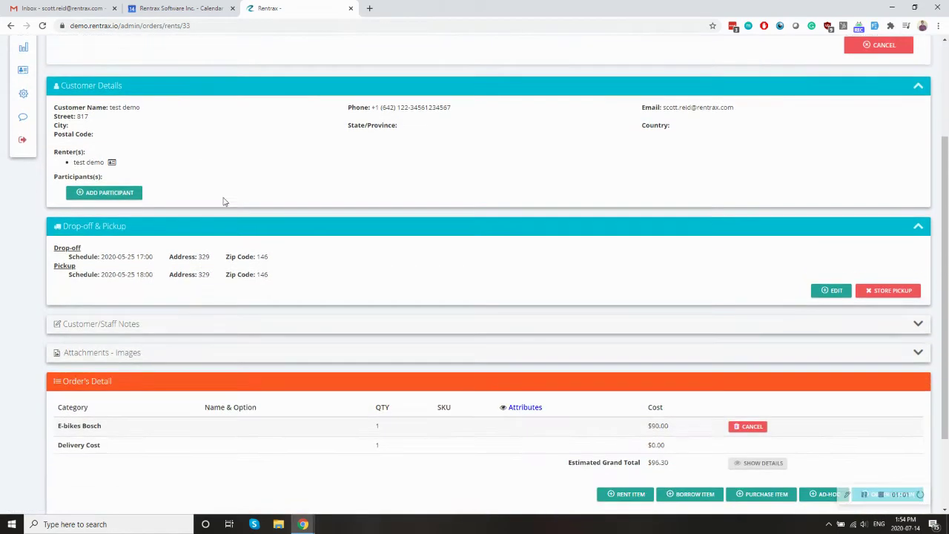
scroll(381, 300, up, 3)
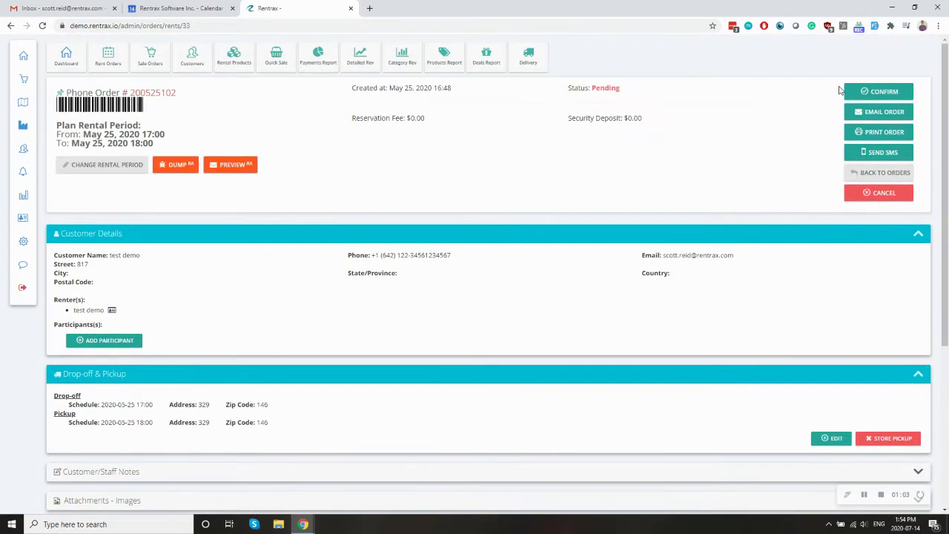
click(853, 95)
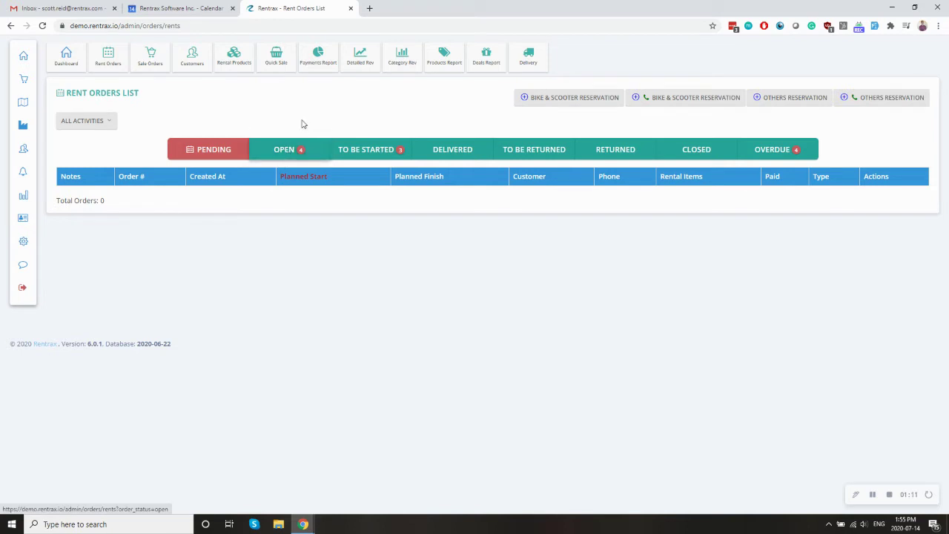
click(280, 152)
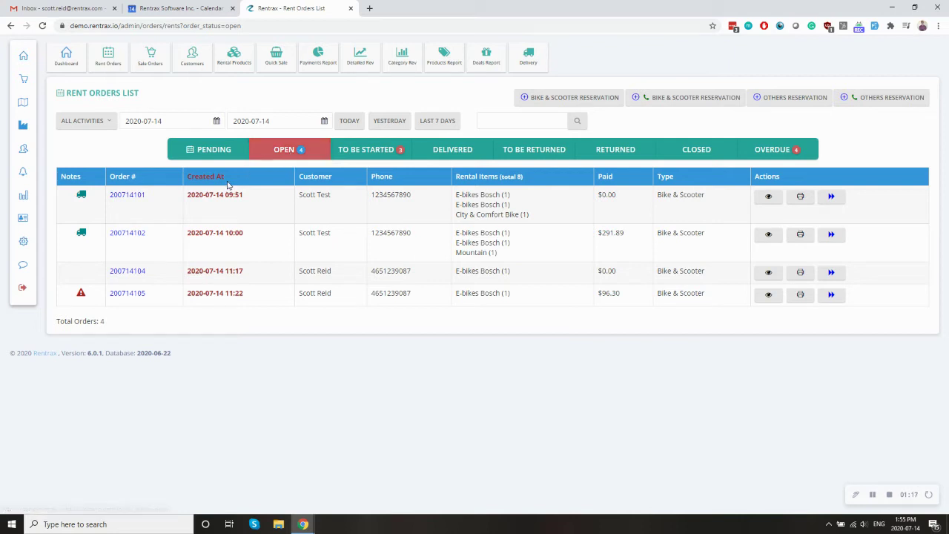
Filter orders from 2020-07-13 to 2020-07-15 and view the to-be-started orders.
drag(220, 177, 187, 177)
drag(252, 175, 196, 174)
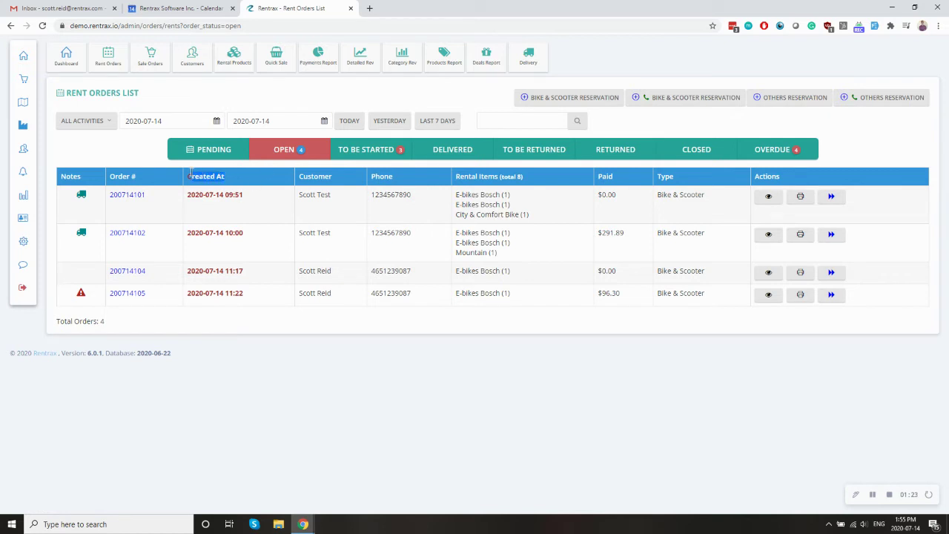
click(182, 121)
click(276, 122)
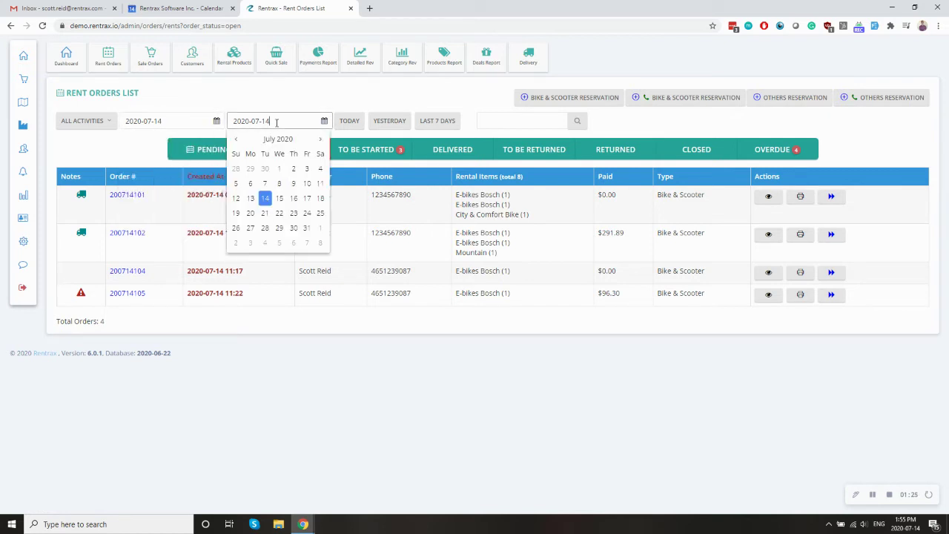
click(296, 153)
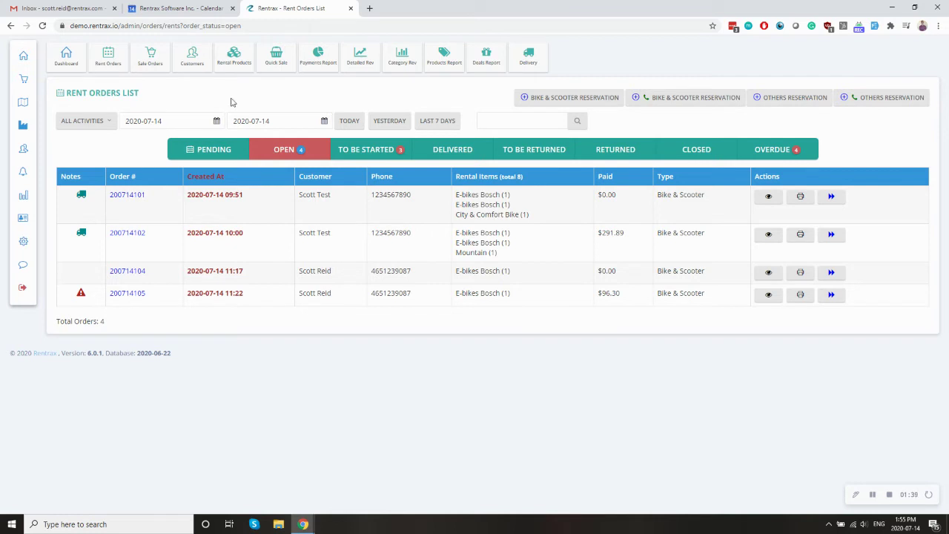
click(176, 123)
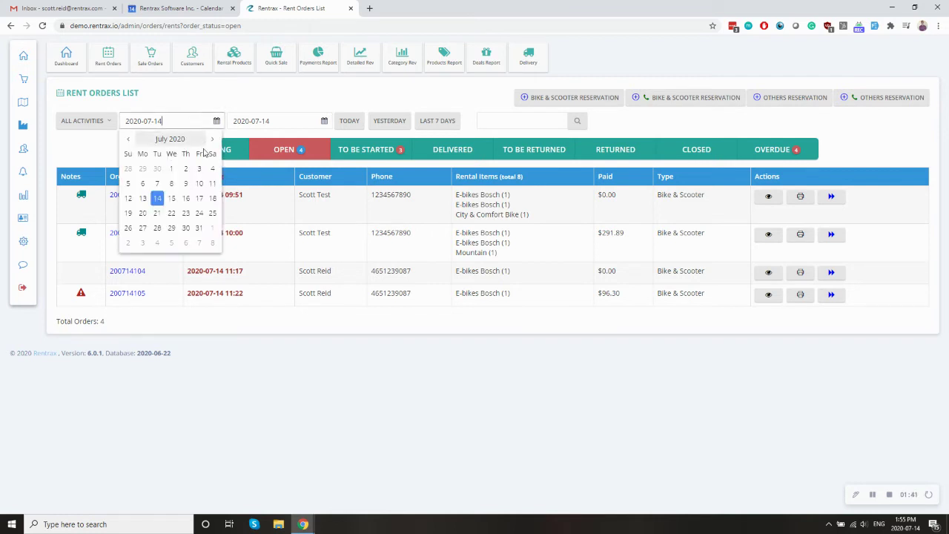
click(142, 198)
click(287, 125)
click(282, 122)
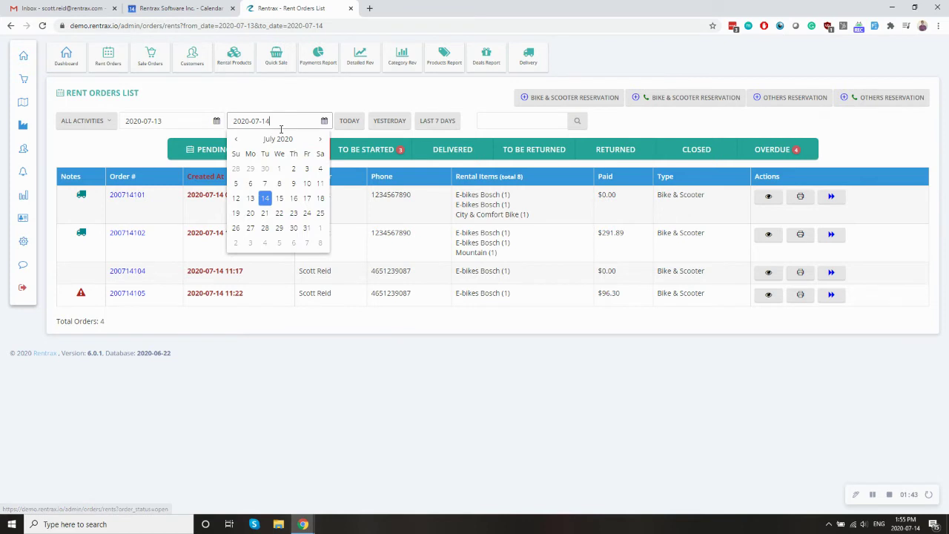
click(279, 198)
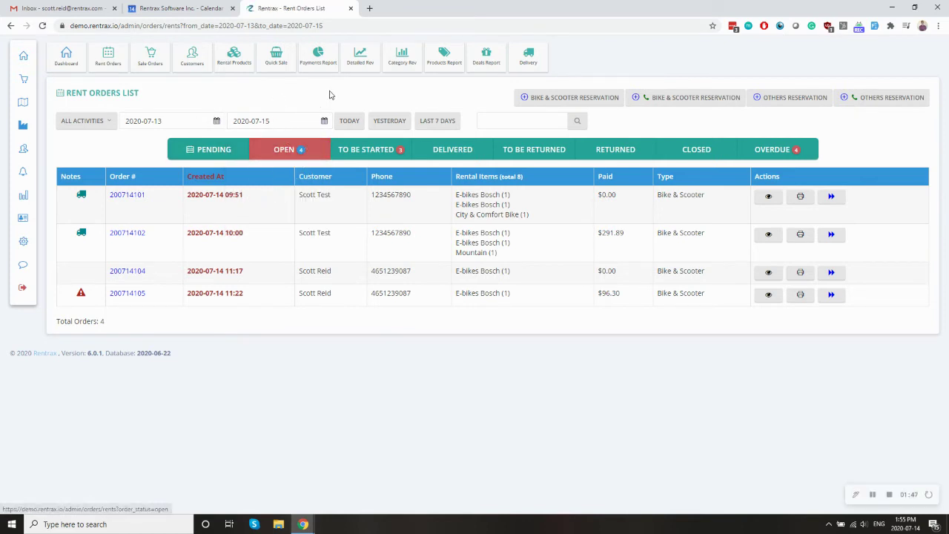
click(392, 149)
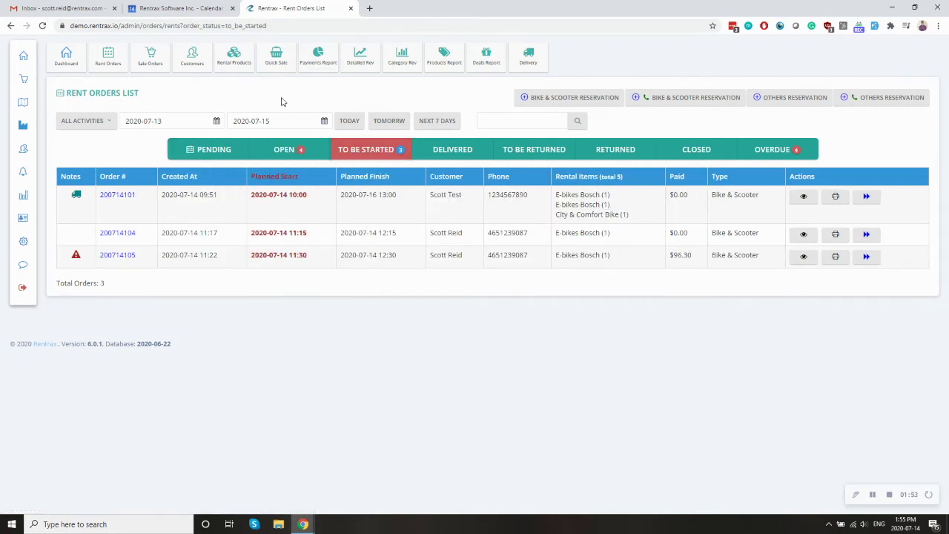
Compare the to-be-started orders' customers and planned start times, then begin delivering the 11:30 order.
click(189, 120)
click(289, 121)
drag(300, 180, 251, 178)
click(312, 181)
drag(474, 197, 429, 195)
drag(317, 196, 292, 190)
drag(464, 235, 429, 234)
drag(308, 233, 290, 231)
click(322, 238)
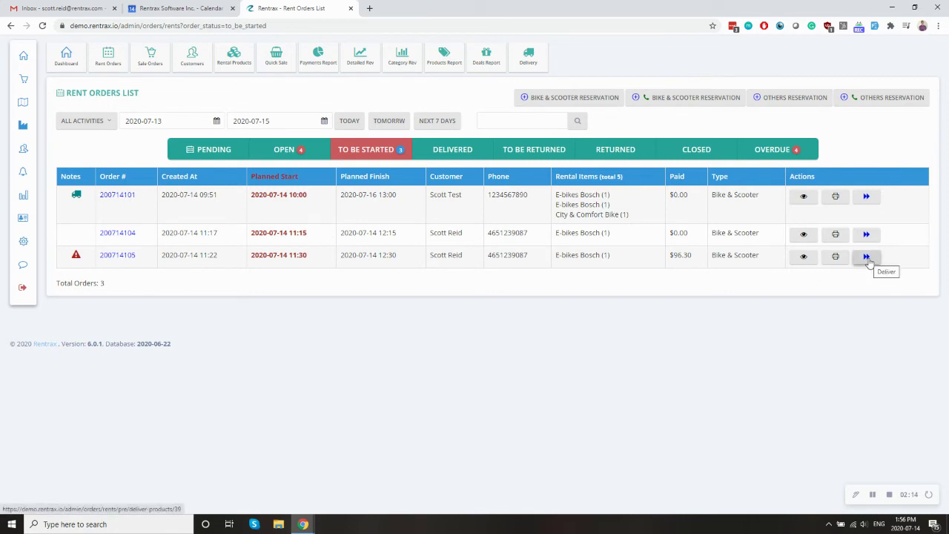
click(127, 257)
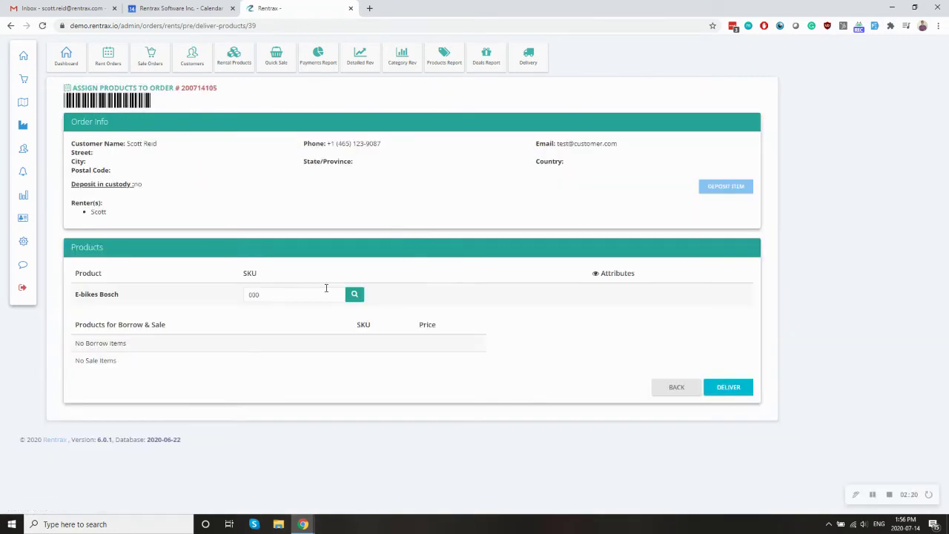
Assign the red E-bike EB001 to order 200714105 and mark it delivered.
click(354, 295)
click(341, 148)
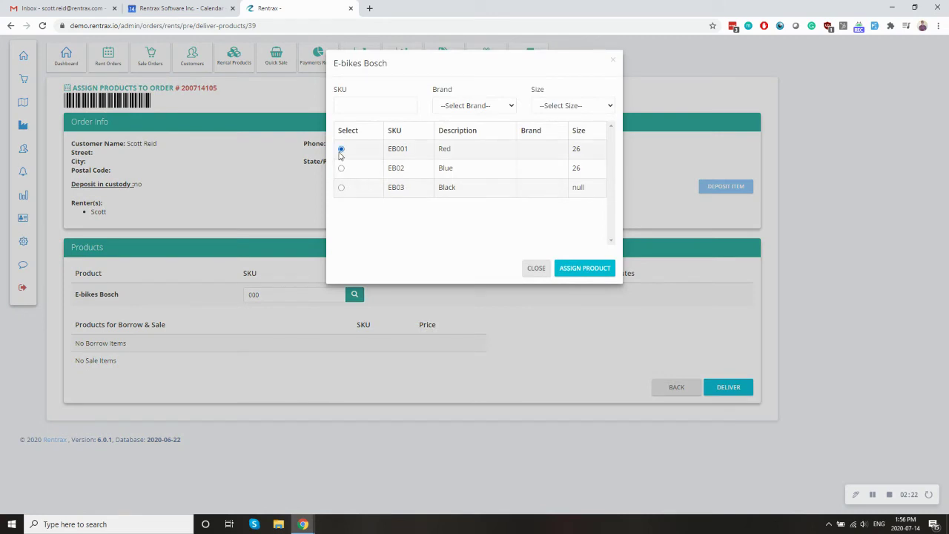
click(584, 268)
click(728, 387)
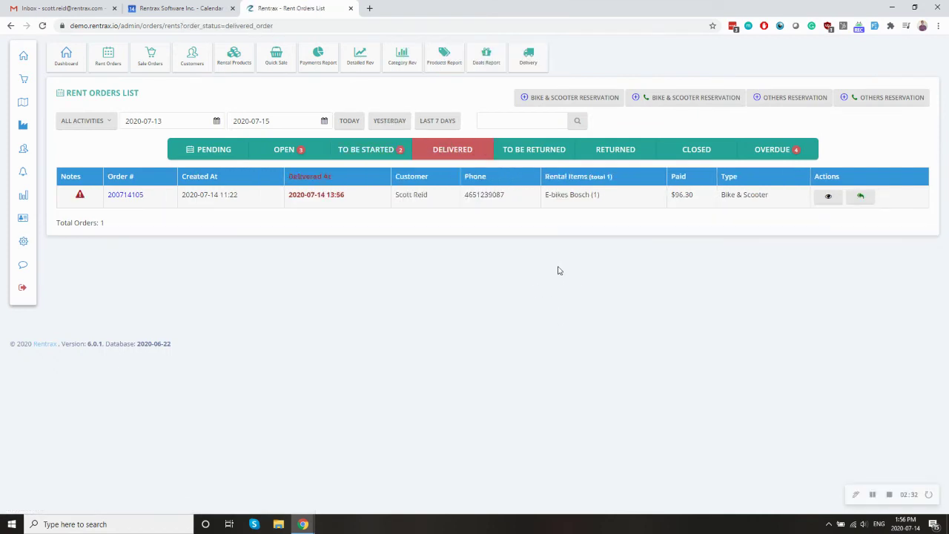
mouse_move(343, 179)
mouse_down()
mouse_move(294, 176)
mouse_move(365, 183)
mouse_move(293, 195)
mouse_move(341, 184)
mouse_up()
click(170, 120)
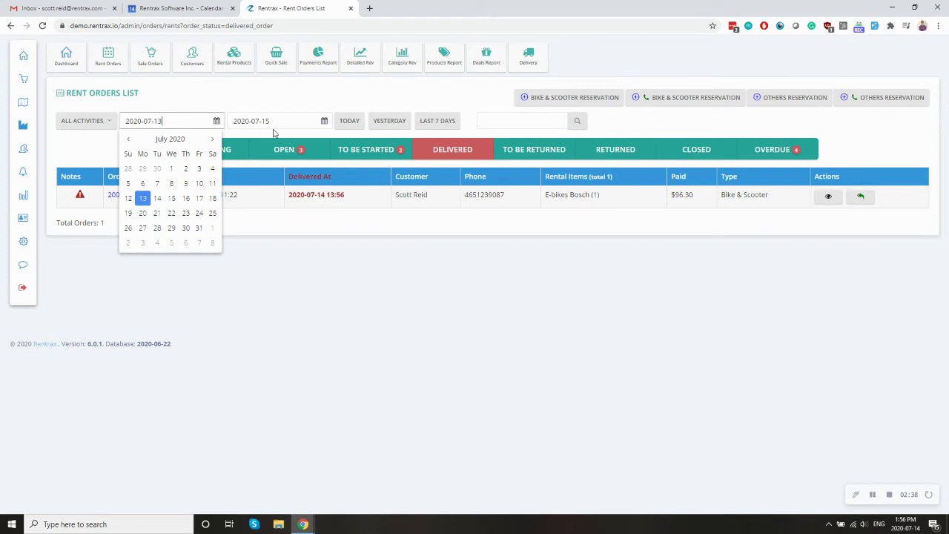
click(277, 126)
click(300, 108)
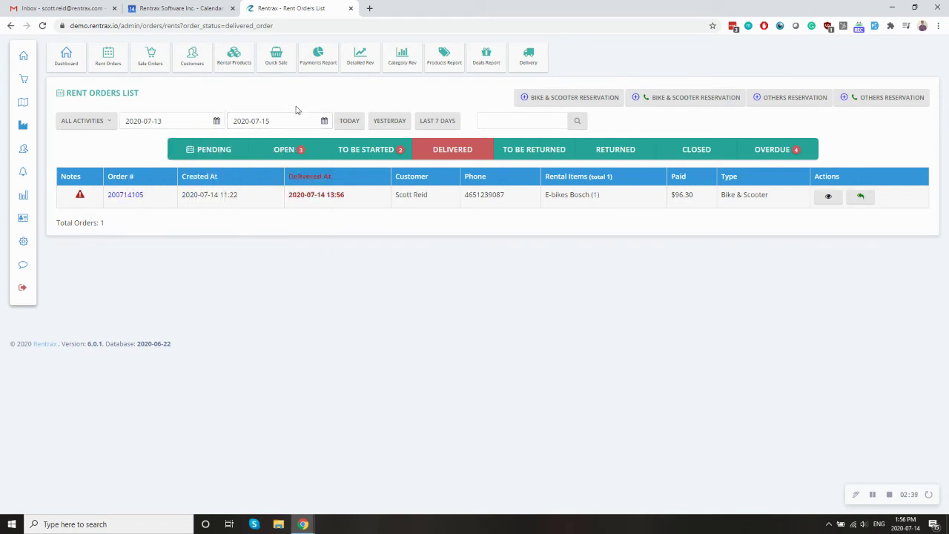
double_click(344, 195)
click(343, 230)
Check the to-be-returned orders' Planned Finish dates and open the overdue E-bikes Bosch order's return page.
click(534, 151)
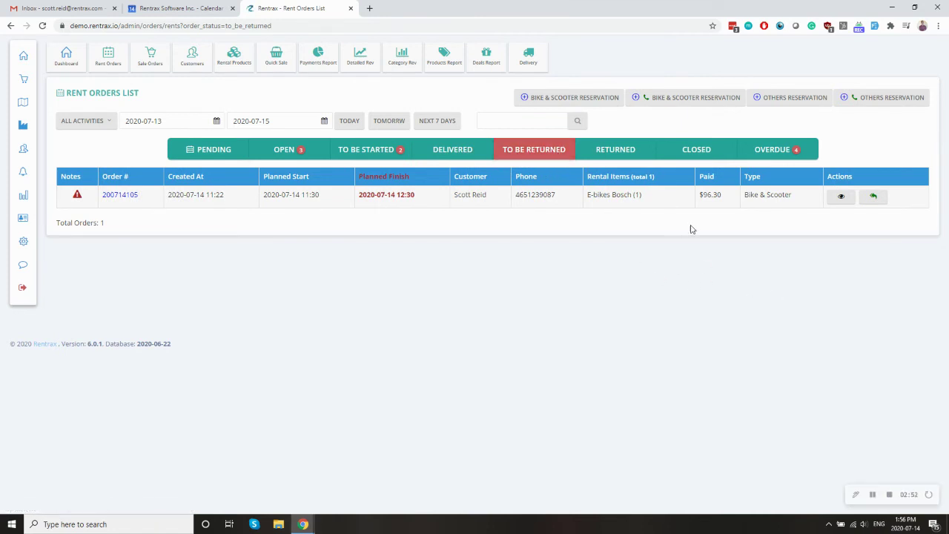
drag(423, 181, 361, 178)
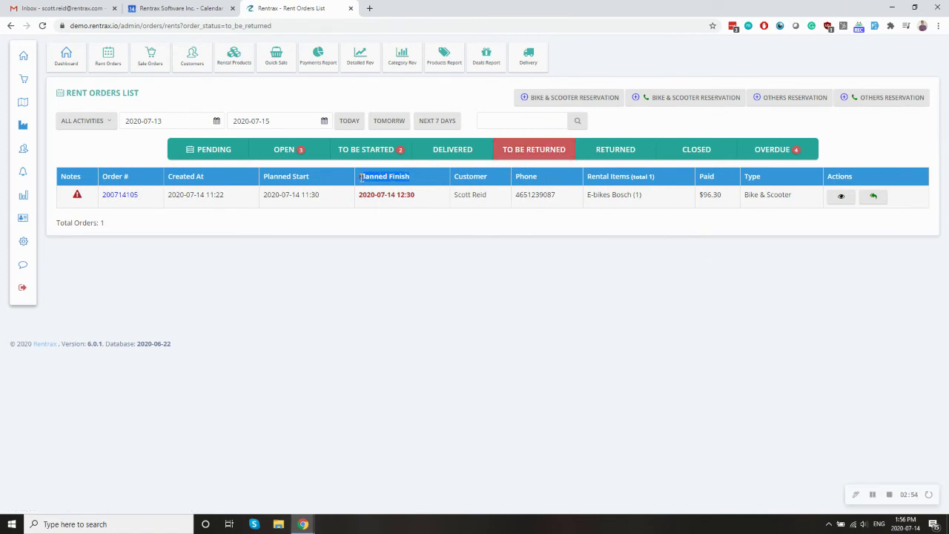
click(420, 197)
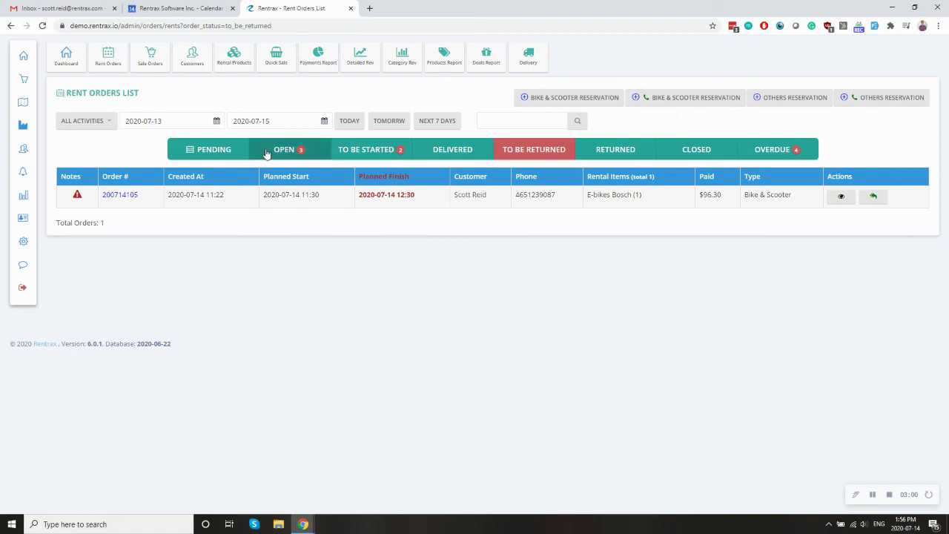
click(185, 122)
click(296, 122)
click(453, 104)
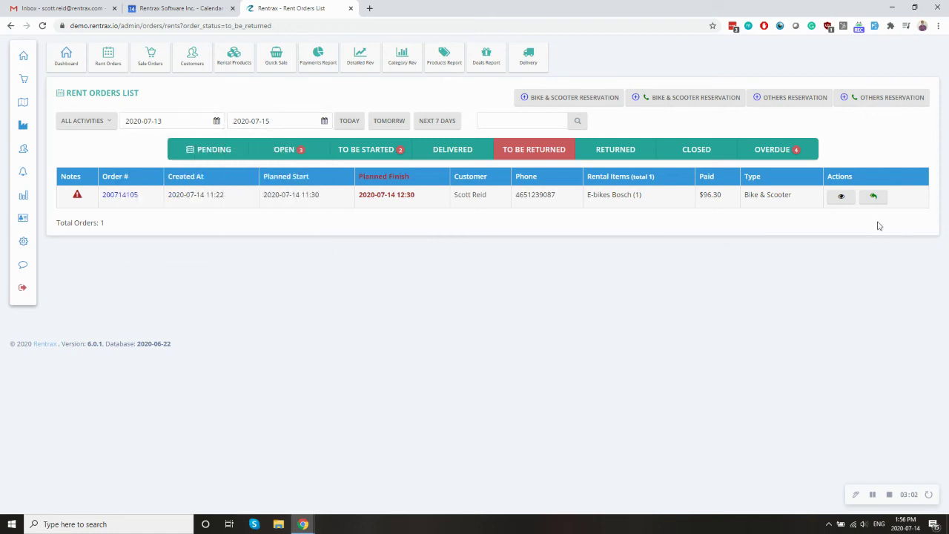
click(874, 198)
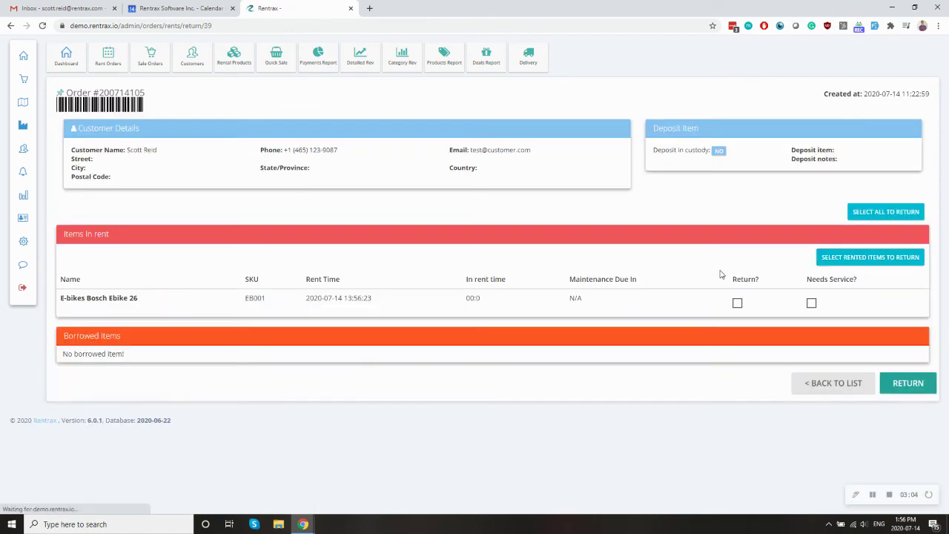
Return Ebike 26 (EB001) without a needs-service flag, closing its order.
click(738, 304)
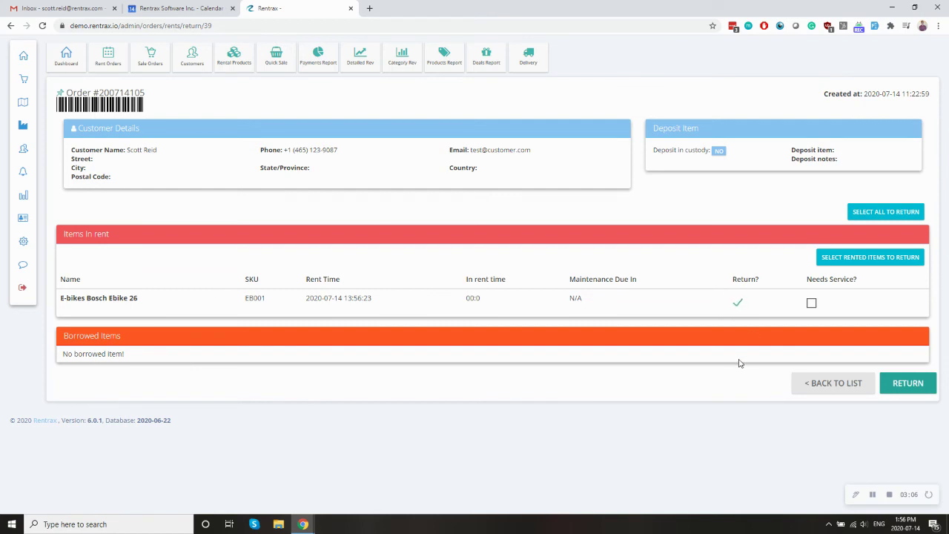
click(811, 304)
click(617, 304)
click(811, 303)
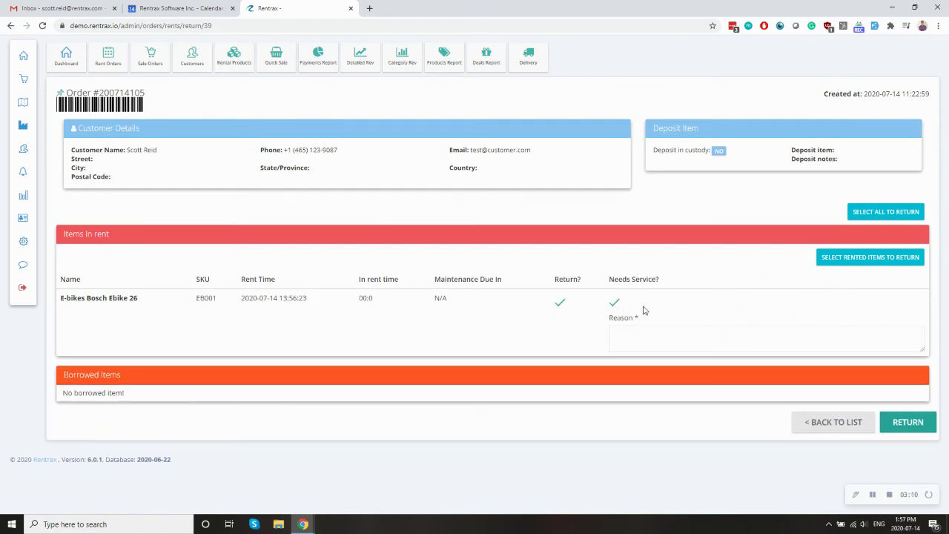
click(618, 305)
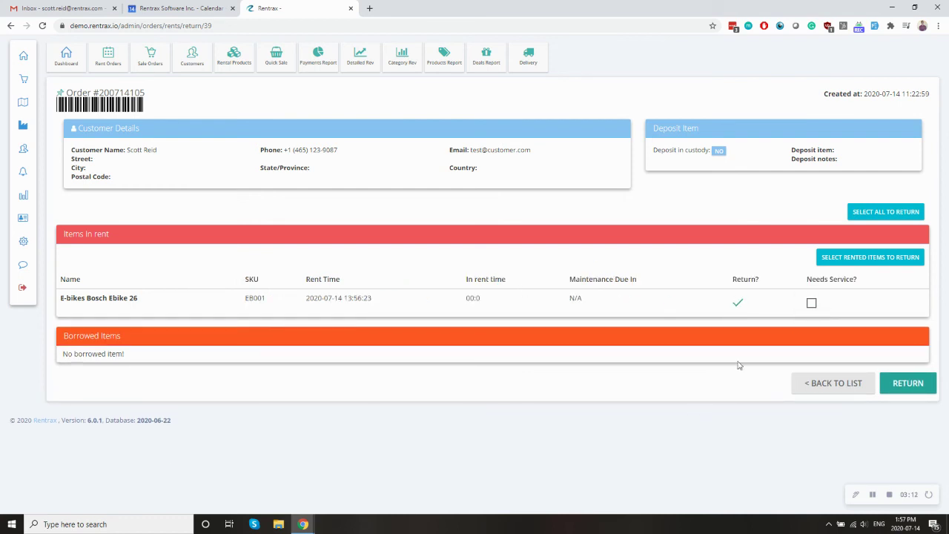
click(908, 383)
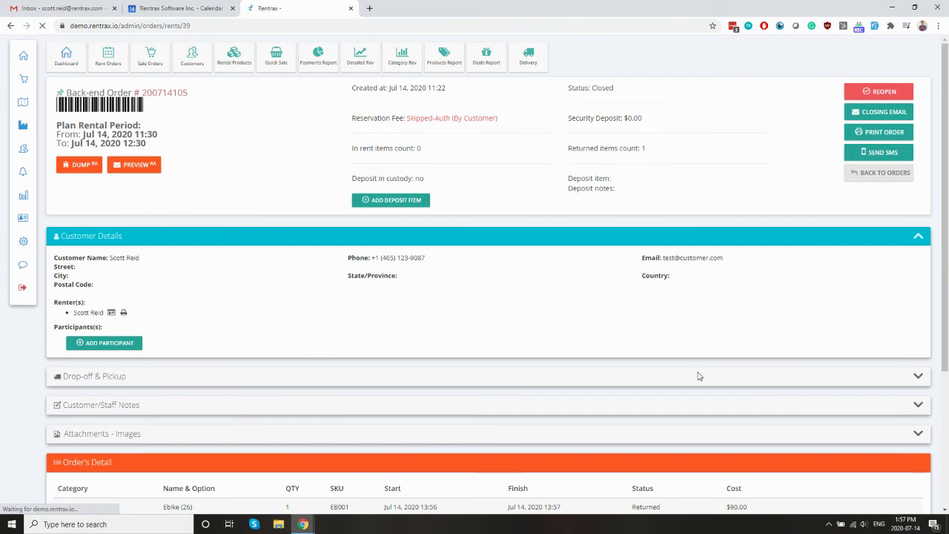
Go back to the Rent Orders list, now showing 0 to-be-returned orders.
scroll(661, 324, down, 3)
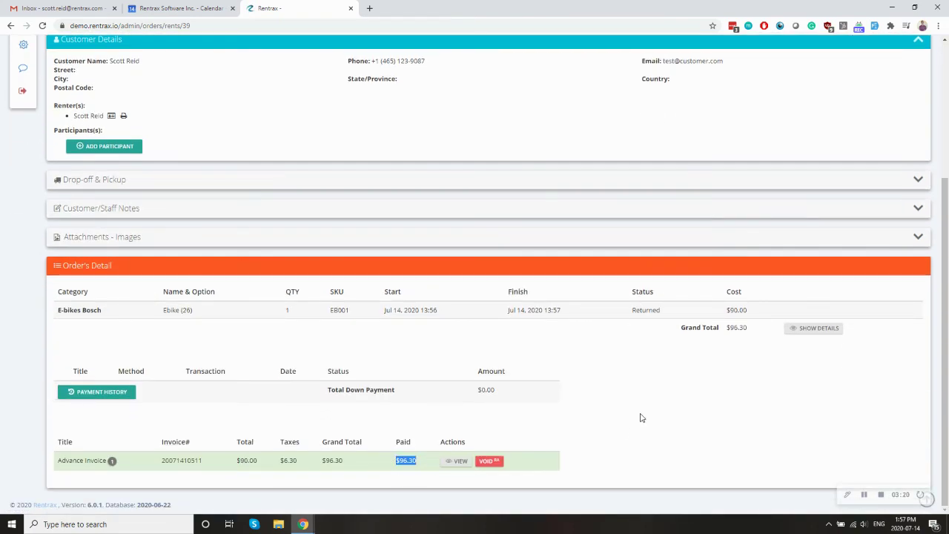
scroll(643, 415, up, 3)
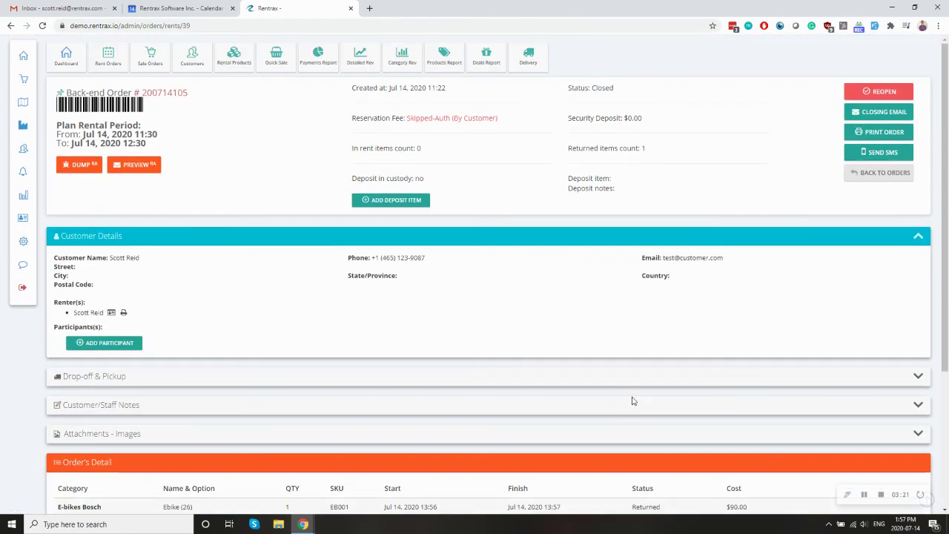
click(110, 58)
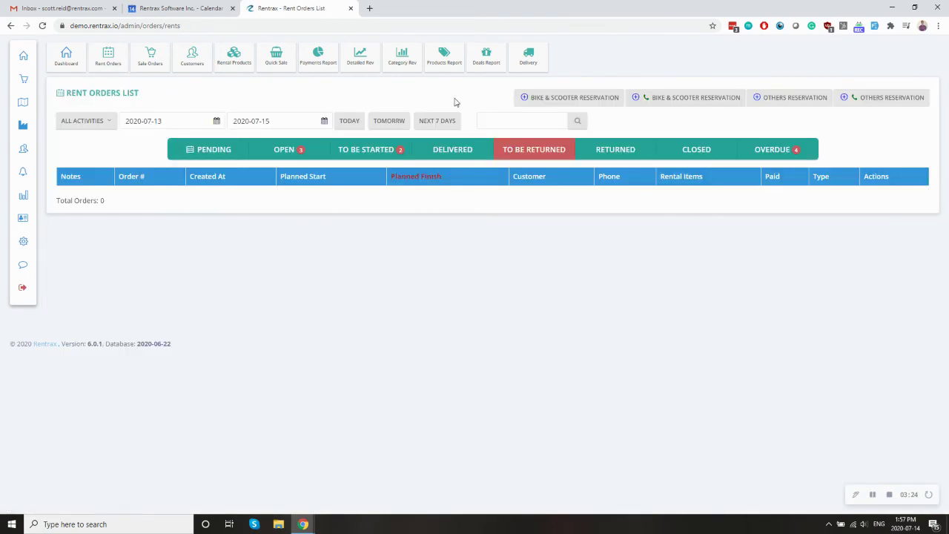
View the closed orders and their Closed At dates, then switch to the overdue orders.
click(696, 149)
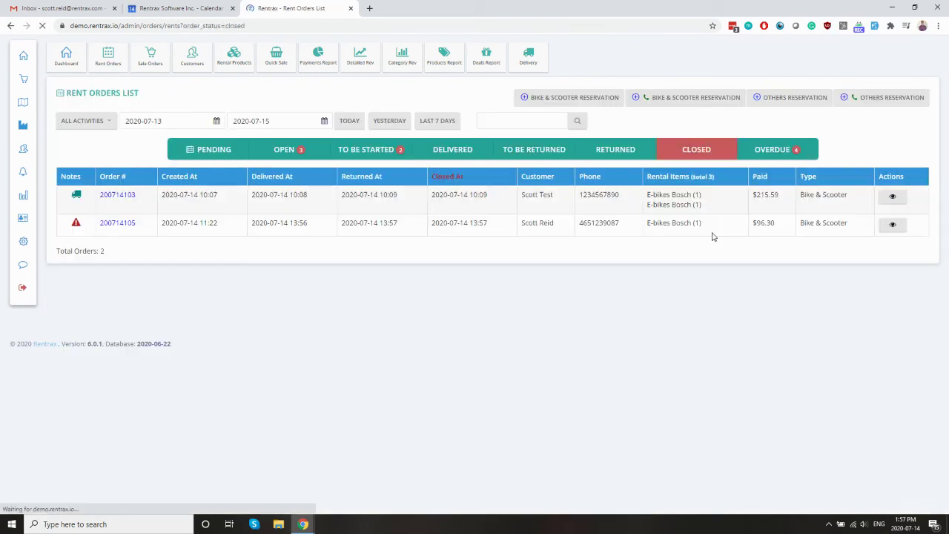
drag(482, 181, 434, 174)
click(471, 180)
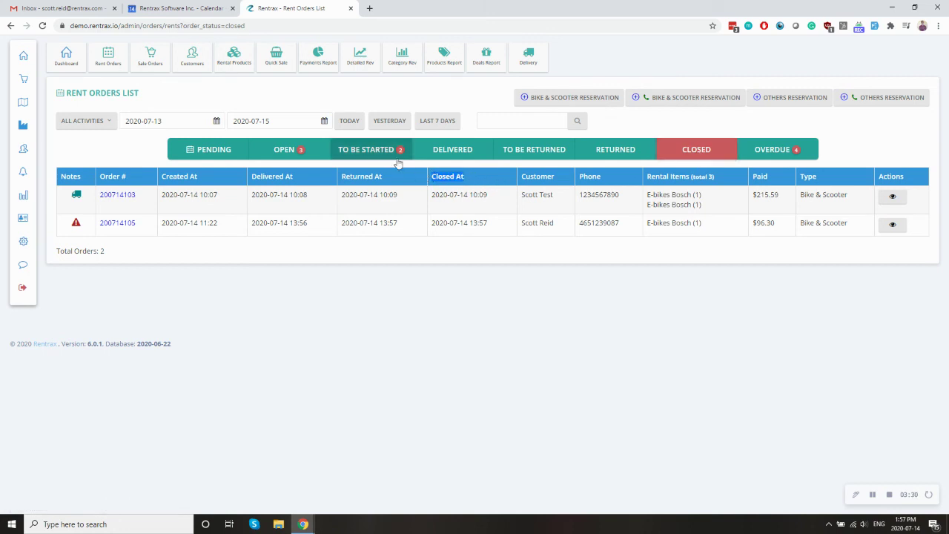
click(170, 120)
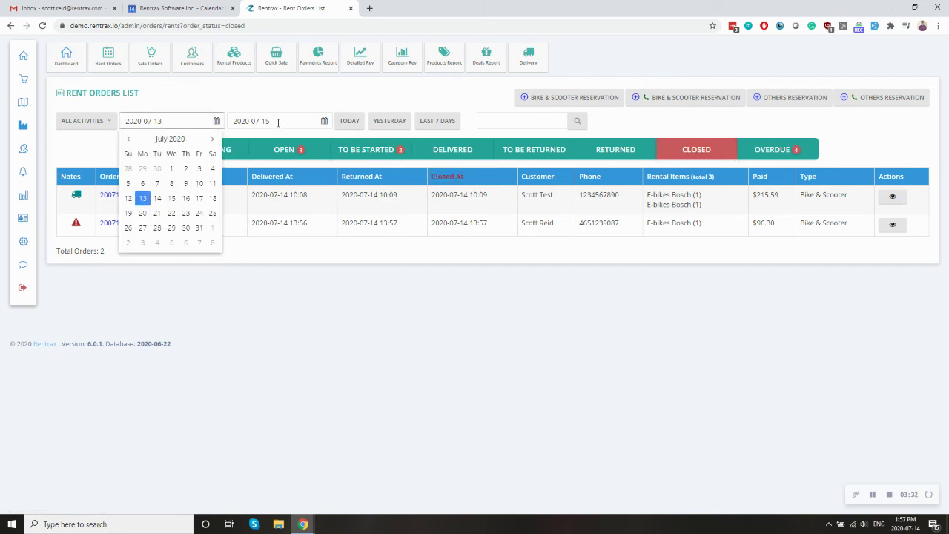
click(309, 104)
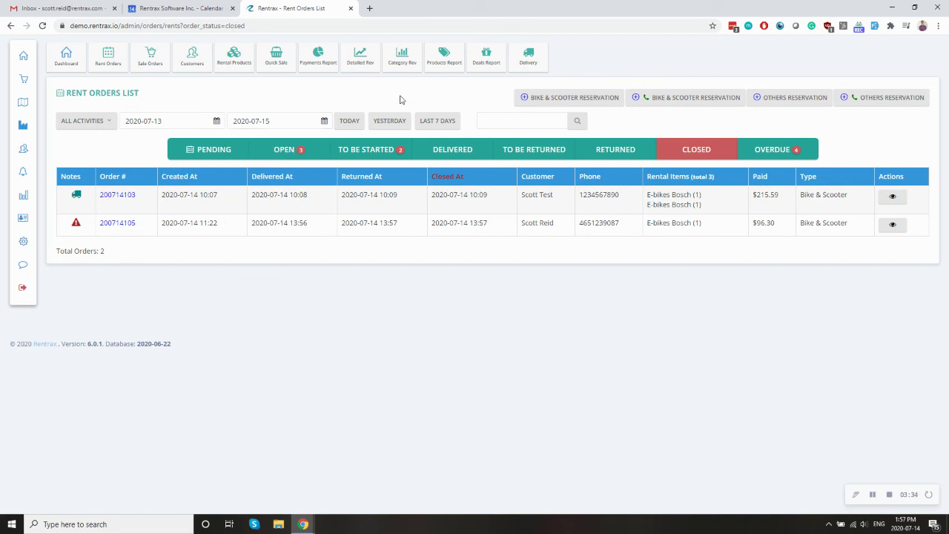
click(772, 149)
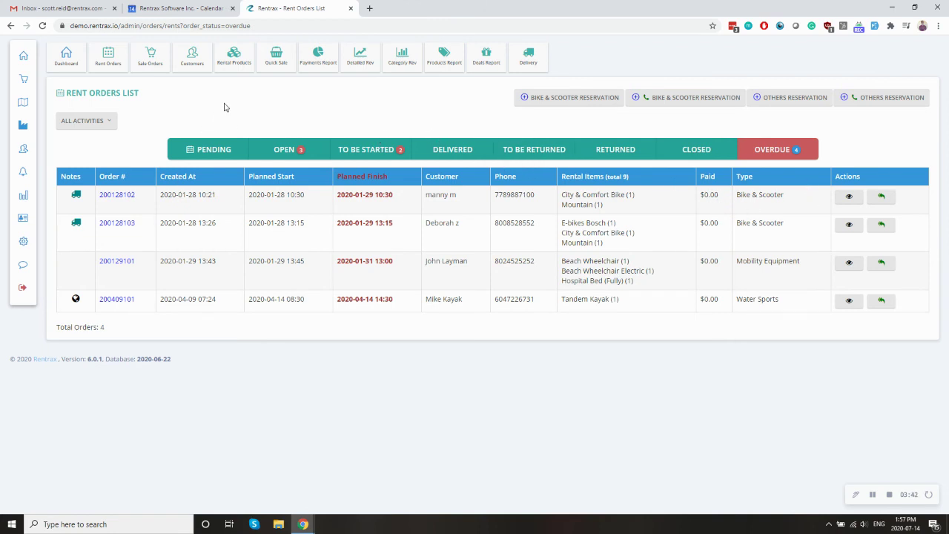
Look over the four overdue rentals' finish dates, then switch back to the open orders.
drag(375, 194, 357, 194)
click(368, 204)
click(314, 145)
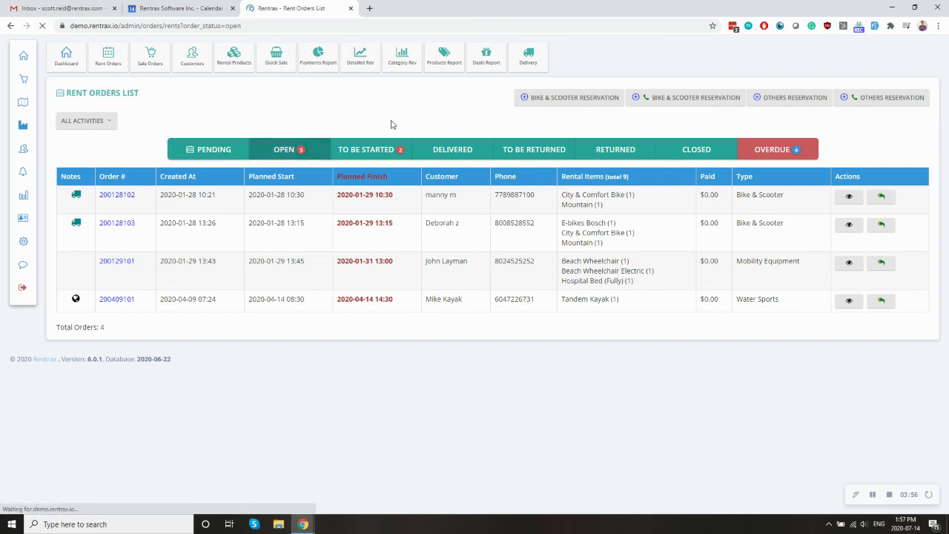